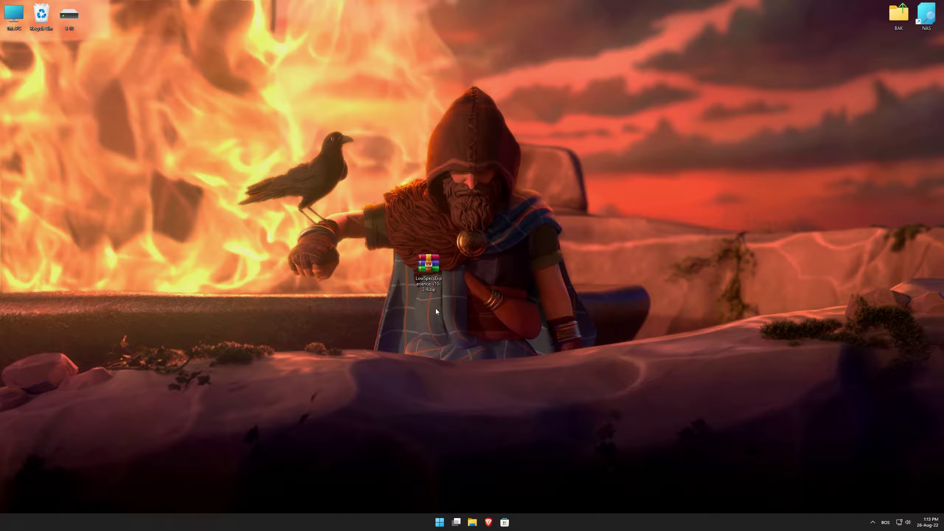
# Step: Extract the Low Specs Experience zip archive onto the desktop
pyautogui.rightClick(430, 272)
pyautogui.click(460, 358)
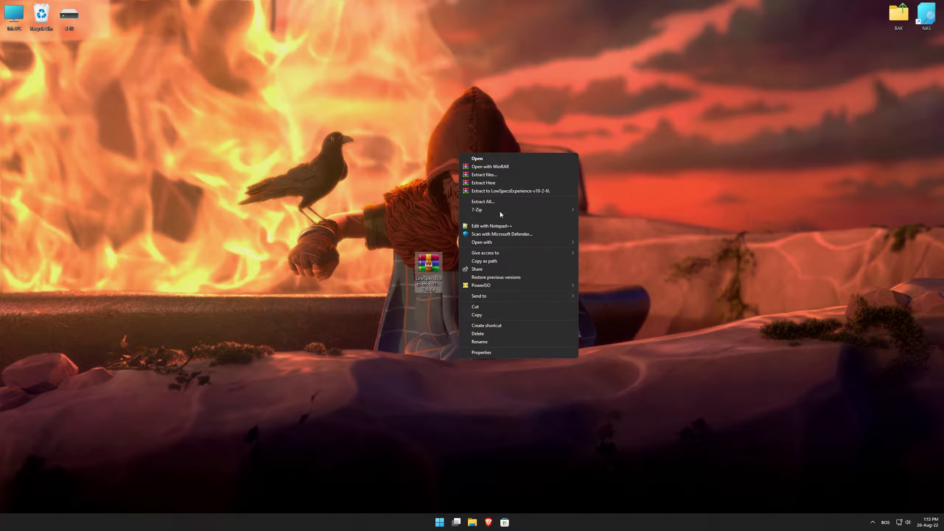
pyautogui.click(487, 183)
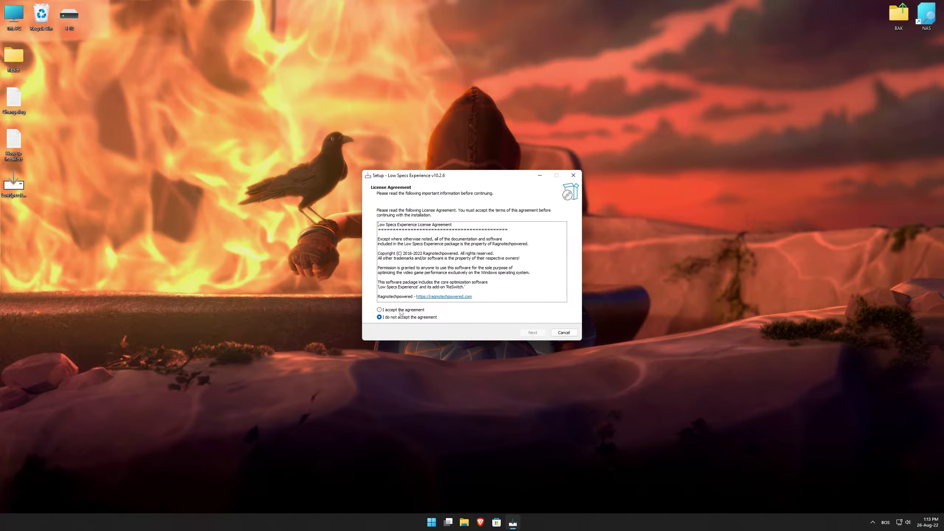
# Step: Accept the license, install Low Specs Experience, and launch it on finishing setup
pyautogui.click(533, 333)
pyautogui.click(534, 332)
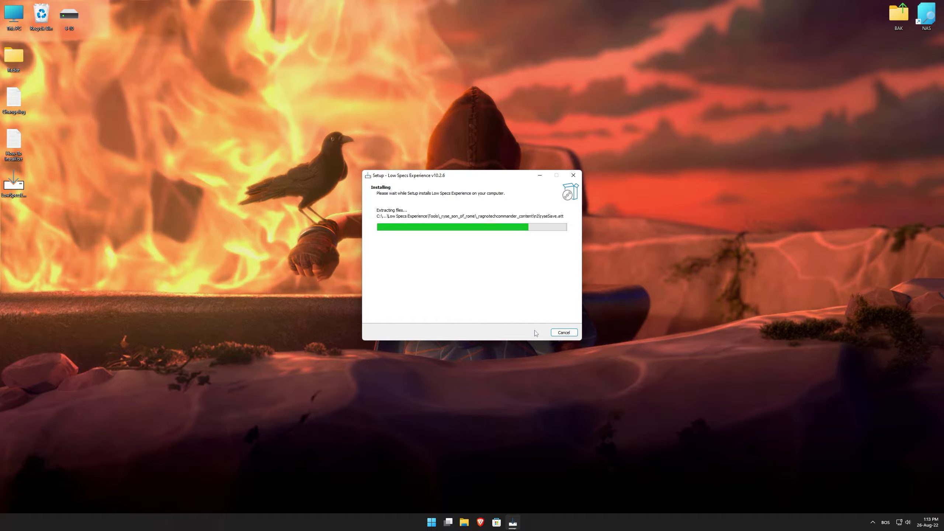
pyautogui.click(534, 334)
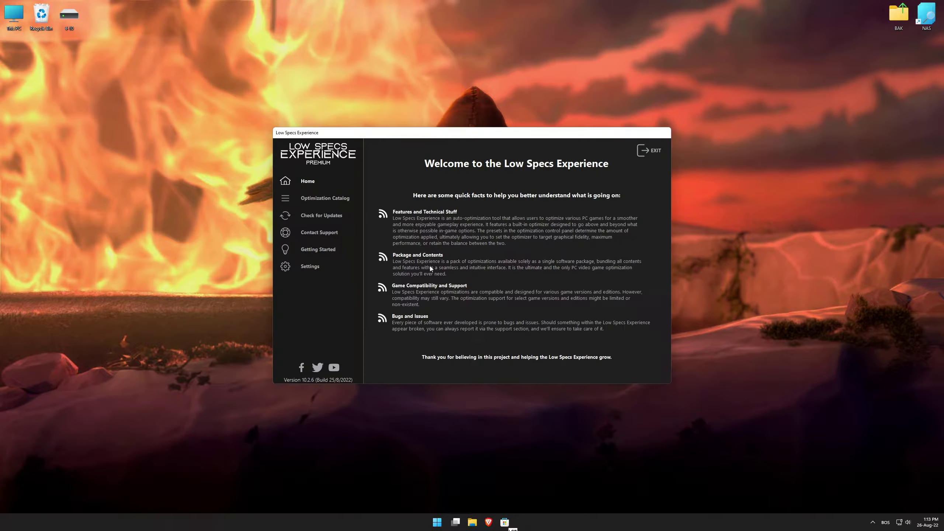
# Step: Load The Waylanders optimization package from the Optimization Catalog and open its control panel
pyautogui.click(324, 197)
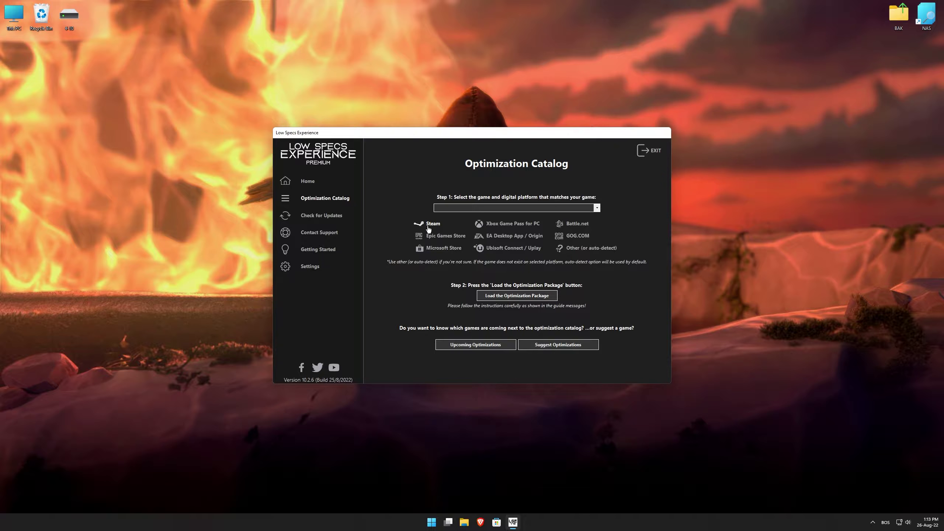
pyautogui.click(468, 210)
pyautogui.scroll(-5, 475, 253)
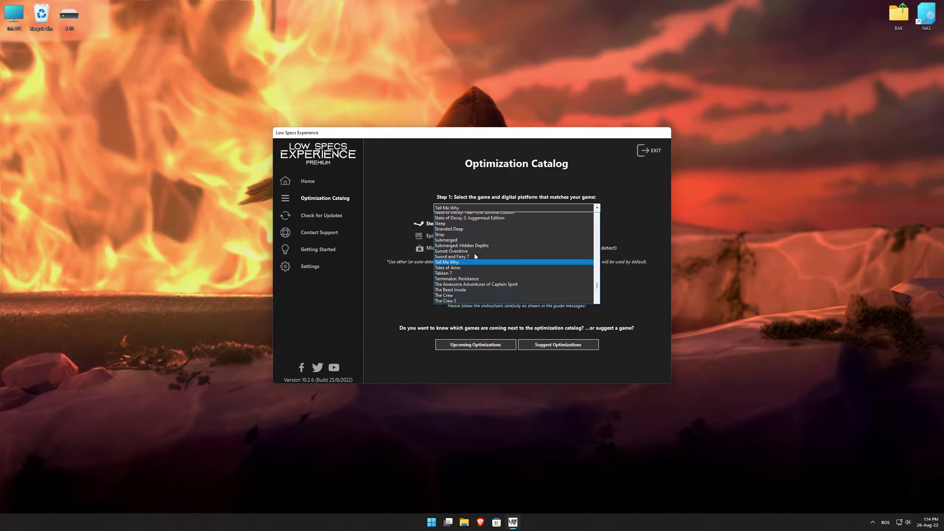
pyautogui.scroll(-3, 475, 254)
pyautogui.scroll(-3, 474, 254)
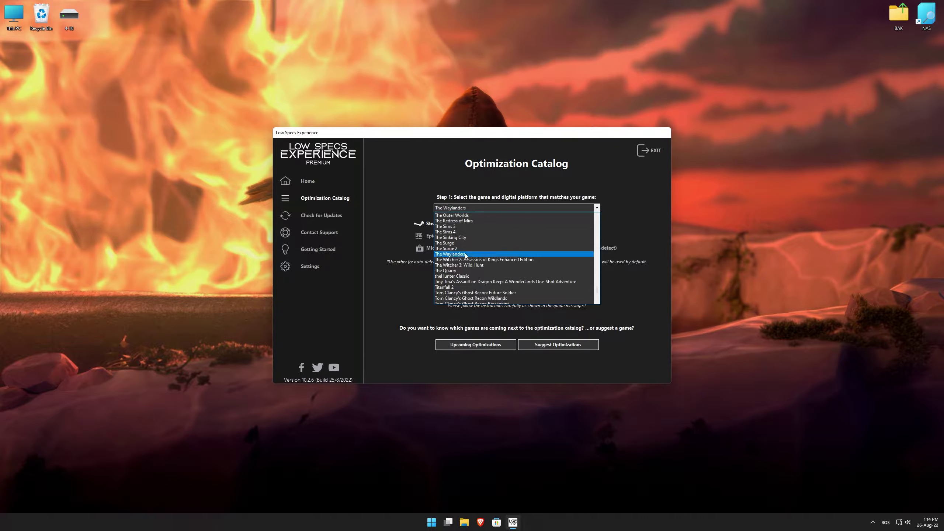
pyautogui.click(475, 257)
pyautogui.click(533, 296)
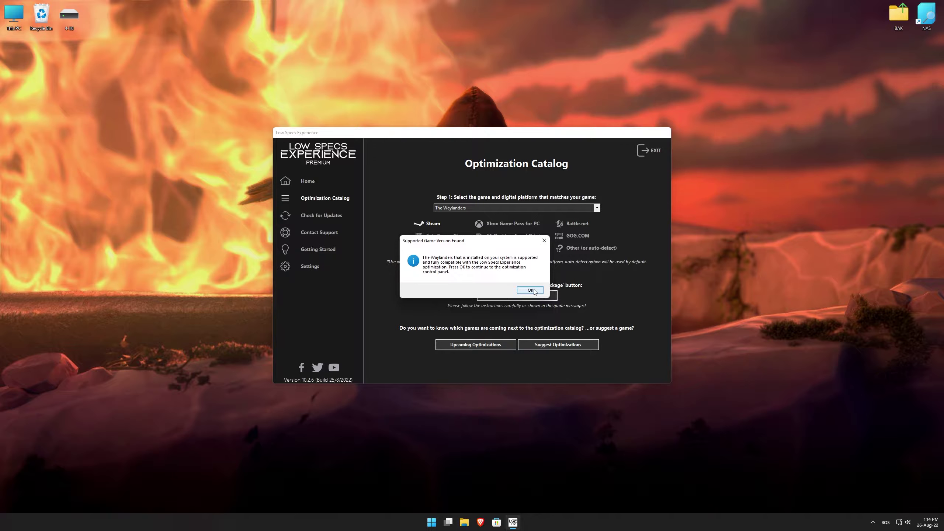
pyautogui.click(534, 291)
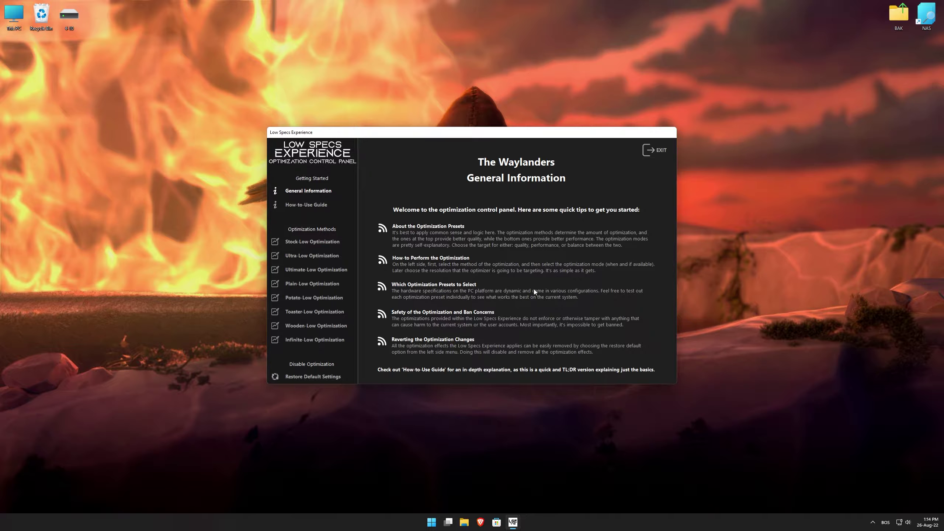
# Step: Run Potato-Low optimization on The Waylanders at 2560 x 1440 resolution
pyautogui.click(326, 299)
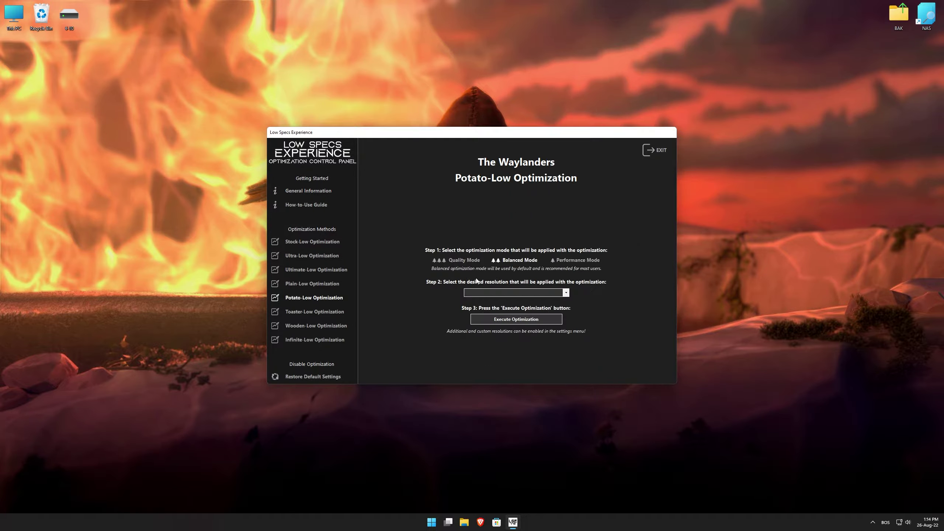
pyautogui.click(516, 292)
pyautogui.click(517, 375)
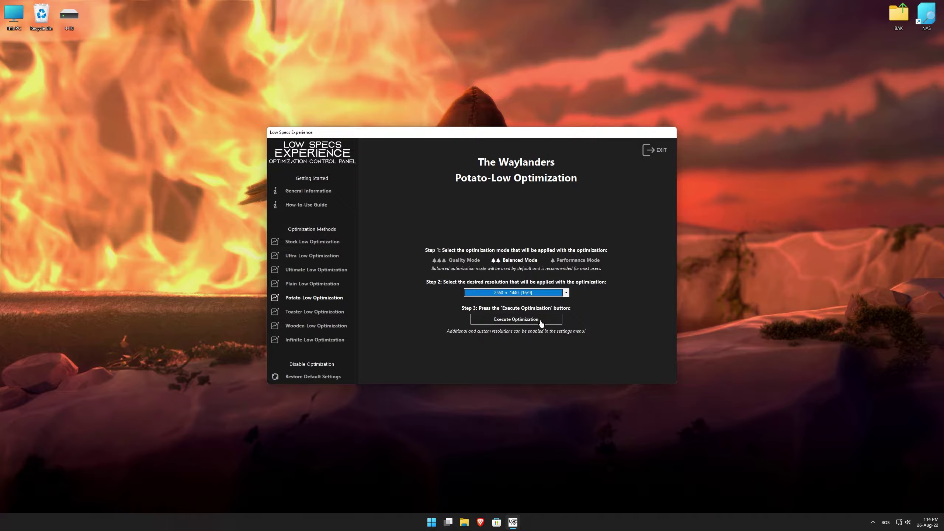
pyautogui.click(542, 322)
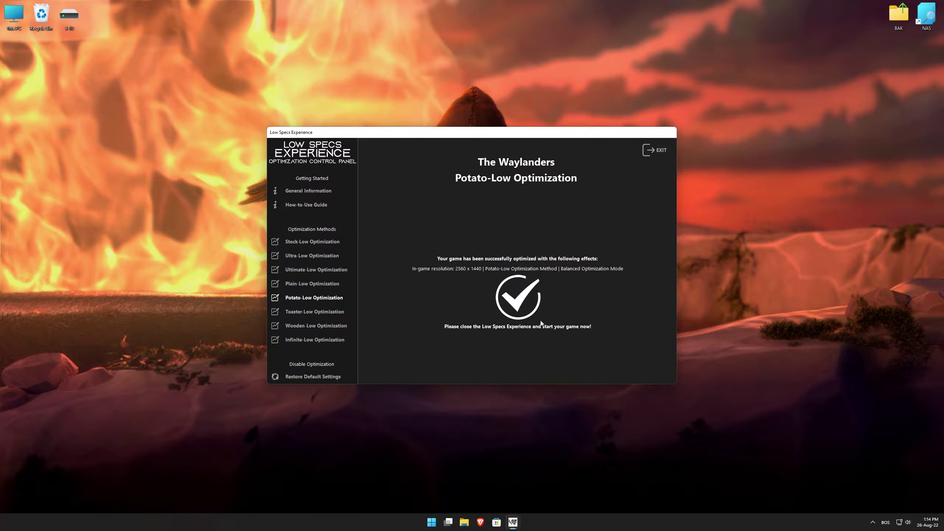
# Step: Remove all optimizations from The Waylanders via the Restore Default Settings page
pyautogui.click(330, 378)
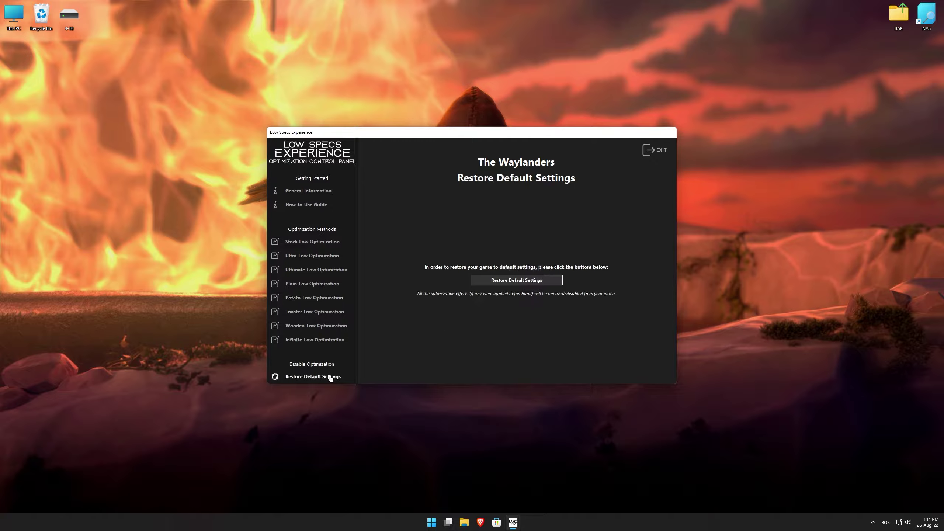
pyautogui.click(549, 285)
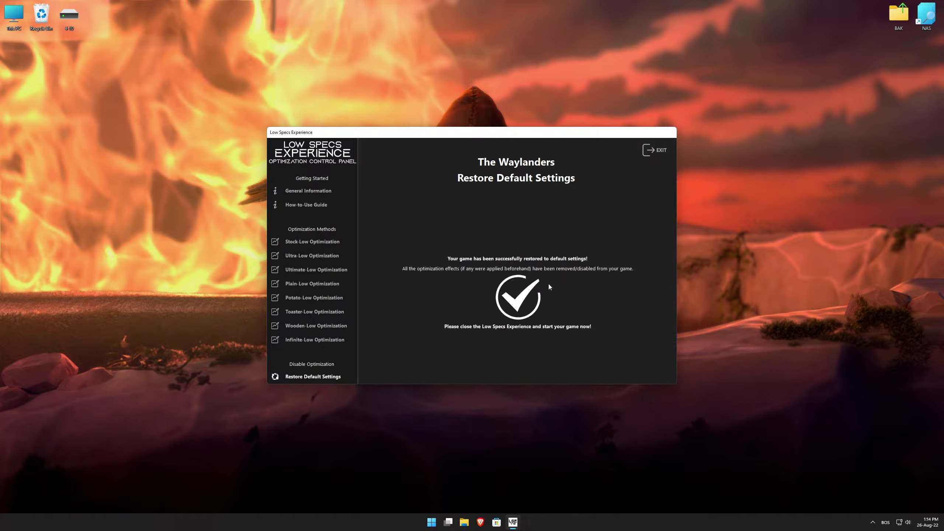